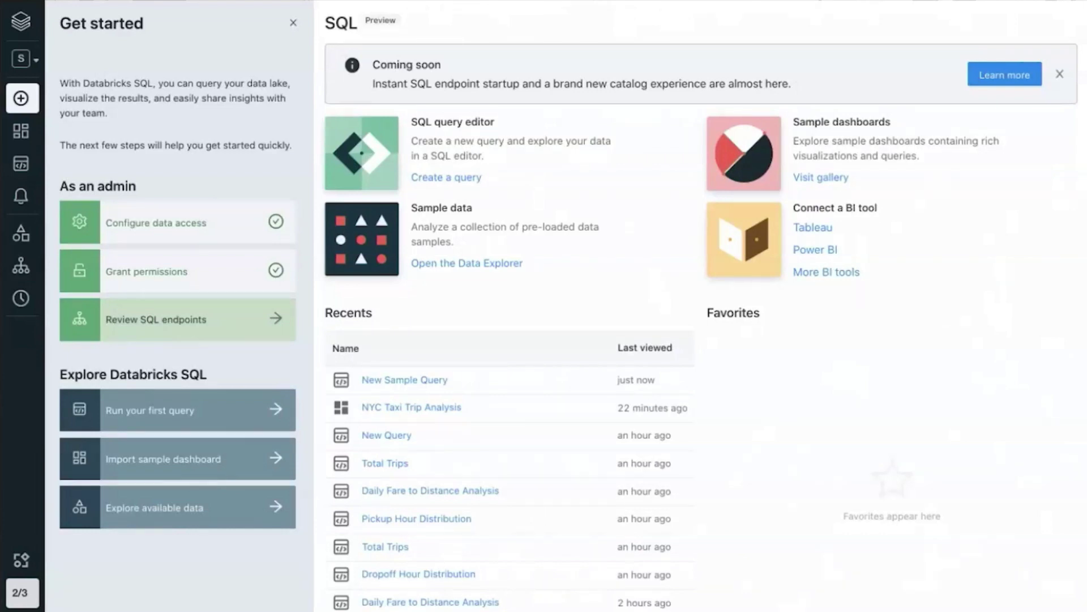
# Step: Open the available data explorer and examine the schema of the athletes table in the 2020_tokyo_olympics database
pyautogui.click(191, 510)
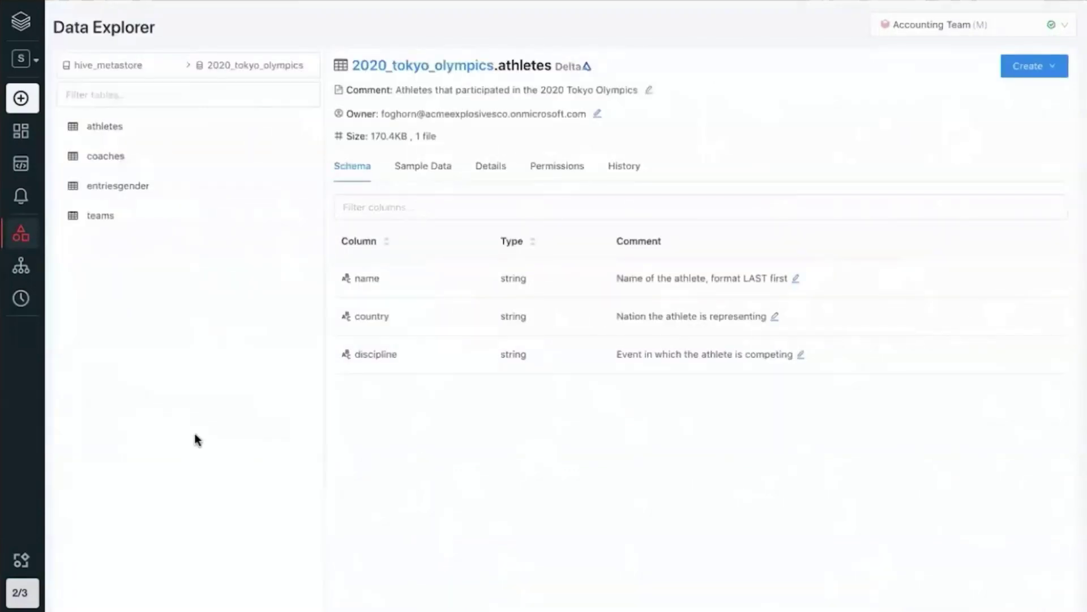
pyautogui.click(129, 75)
pyautogui.click(129, 74)
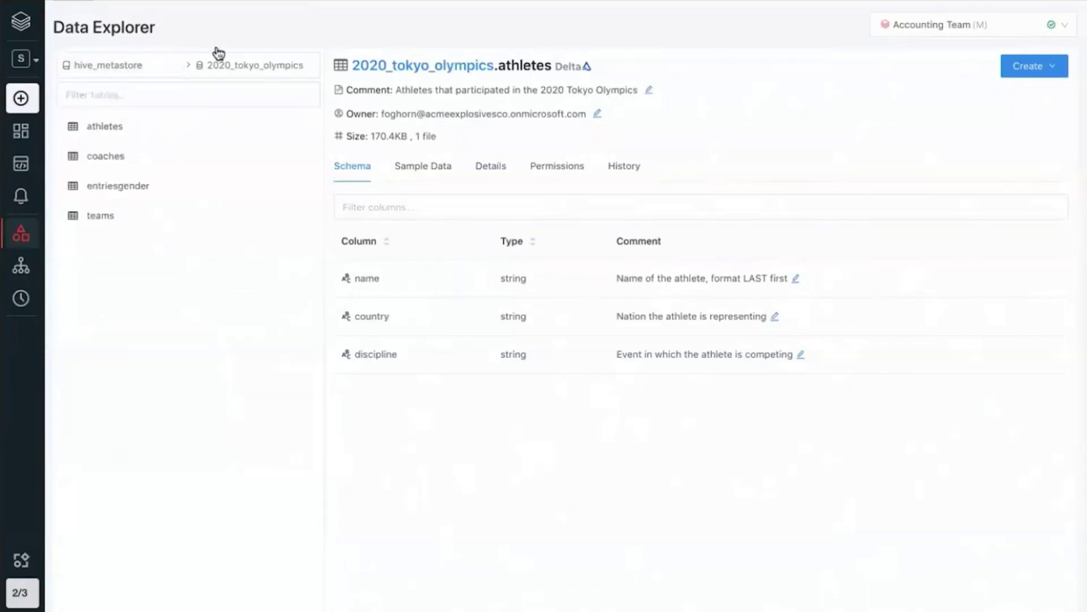
pyautogui.click(242, 68)
pyautogui.click(241, 69)
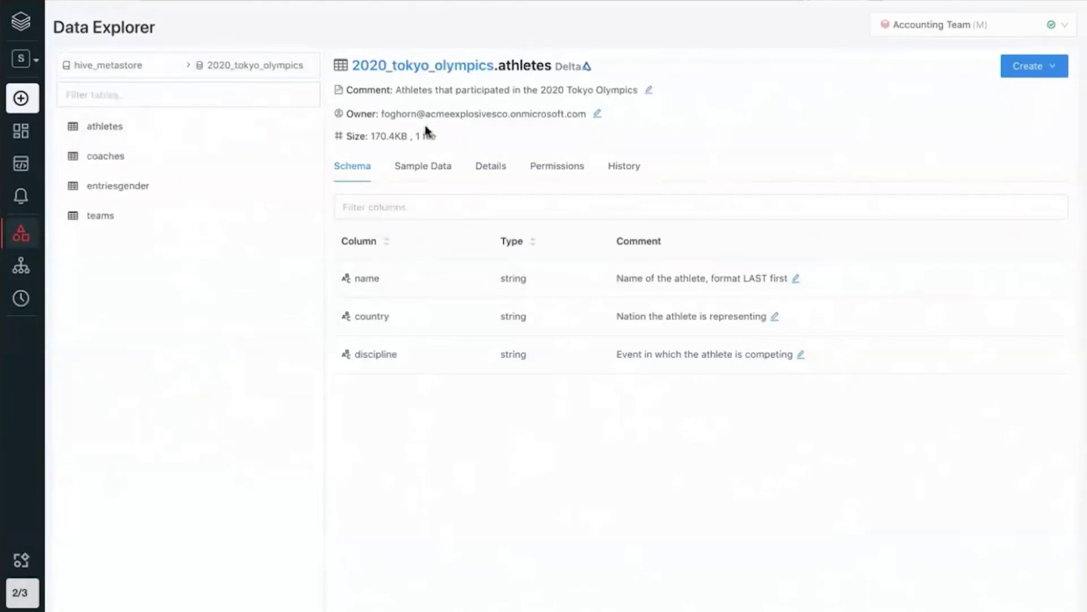
pyautogui.click(432, 202)
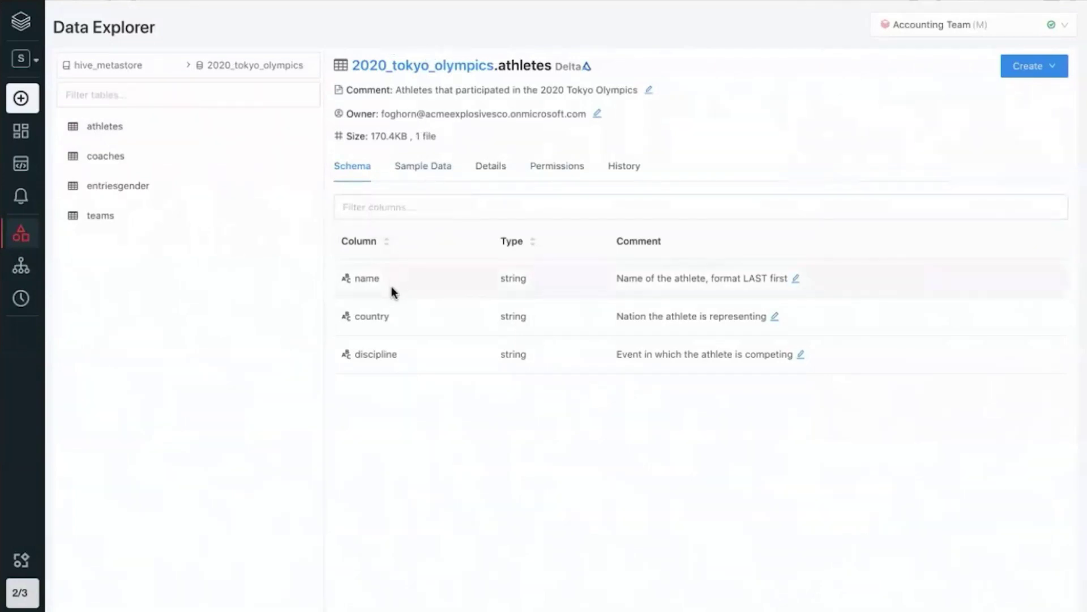
# Step: Review the athletes table's sample data, details, grantable permissions and change history
pyautogui.click(425, 182)
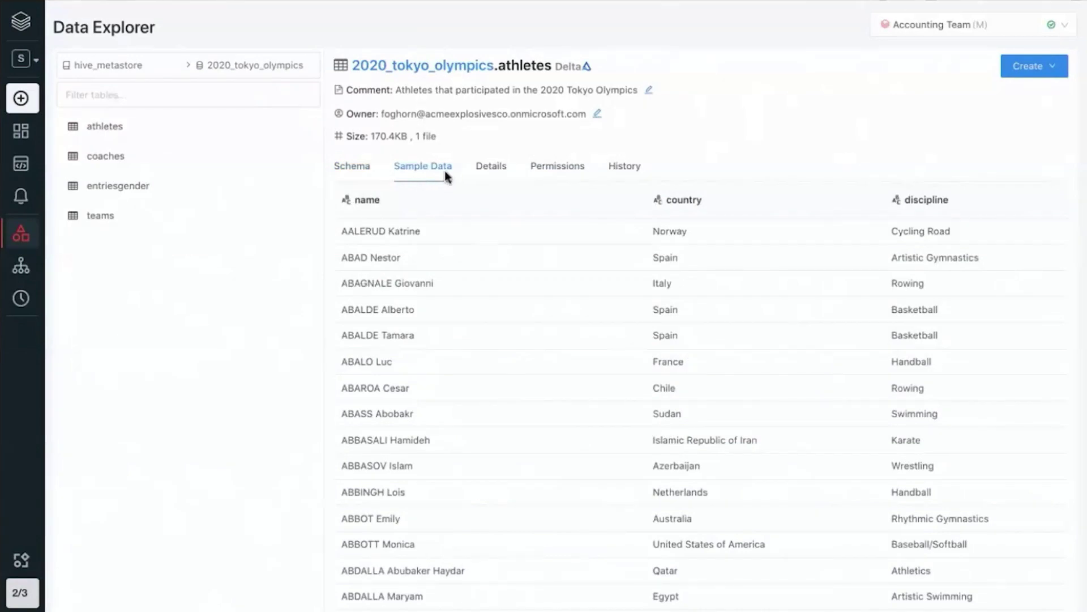
pyautogui.click(490, 171)
pyautogui.click(546, 169)
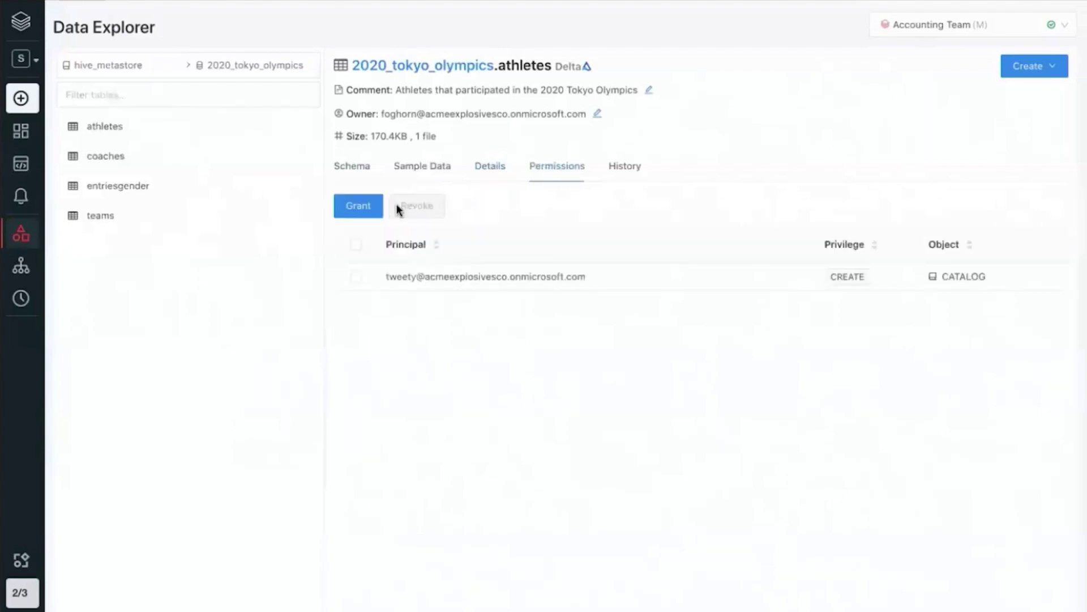
pyautogui.click(372, 213)
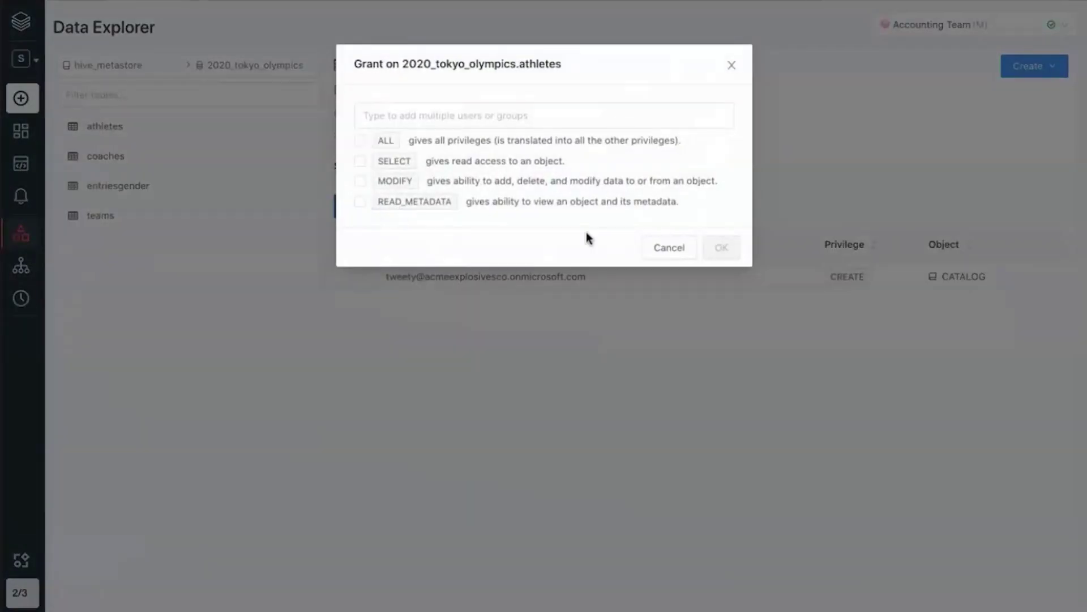
pyautogui.click(659, 251)
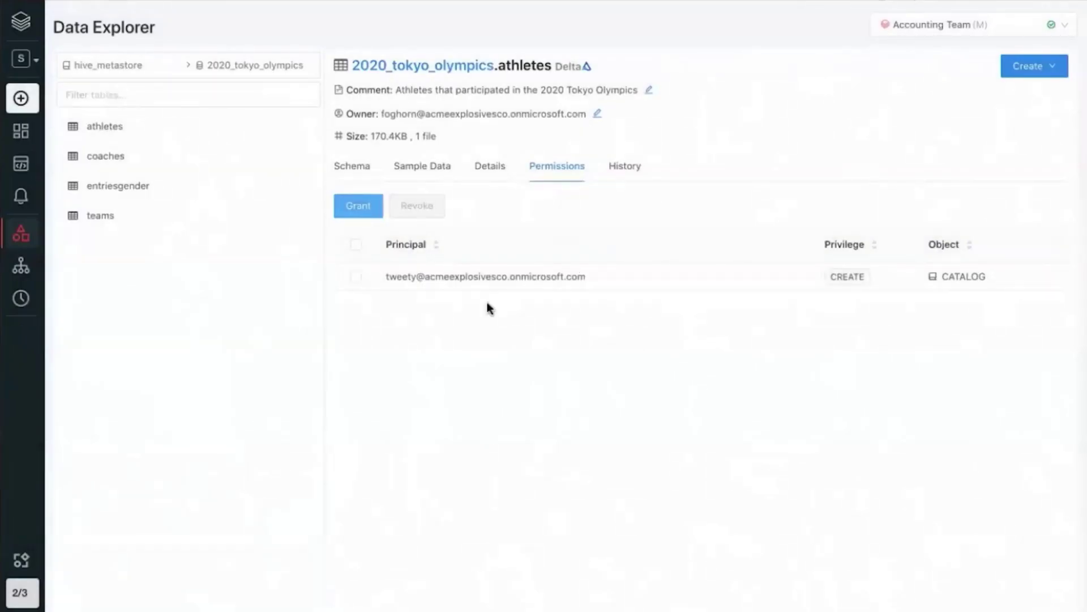
pyautogui.click(630, 168)
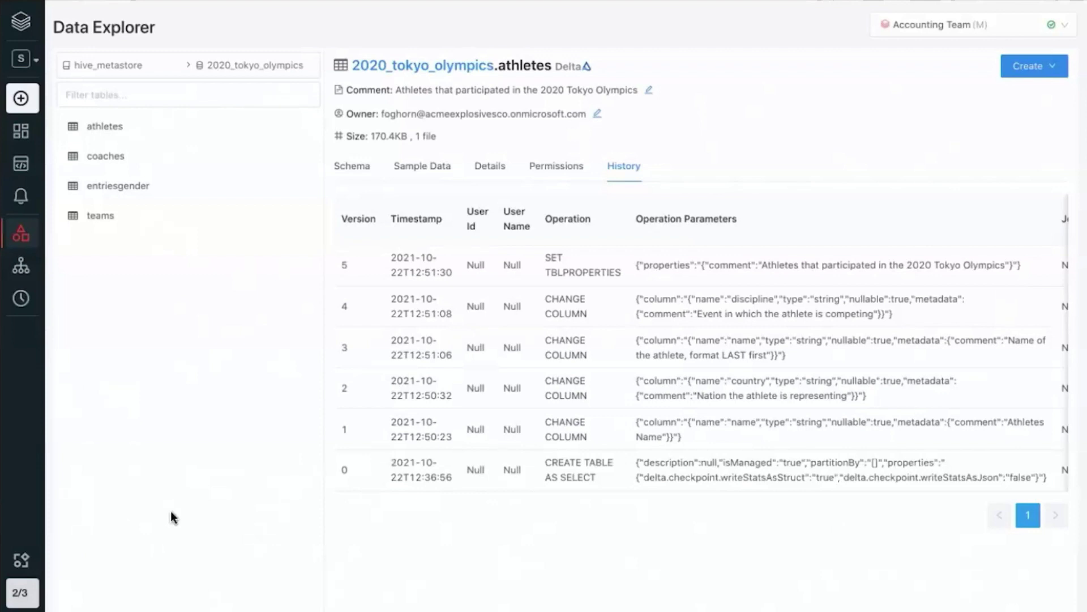
# Step: View the Partner Connect offerings and check the Fivetran connection settings without connecting
pyautogui.click(21, 560)
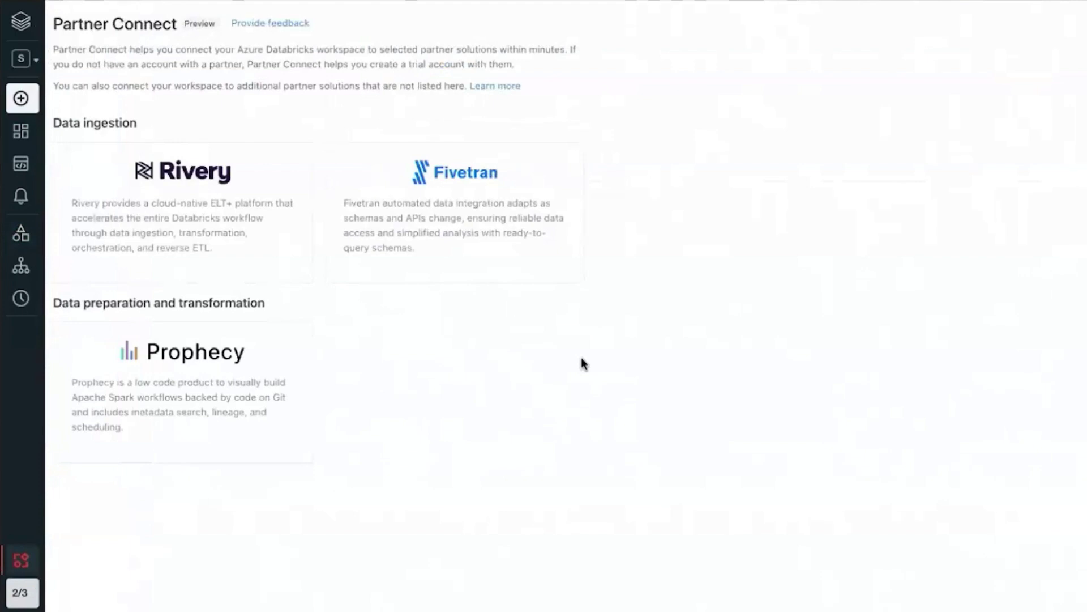
pyautogui.click(509, 209)
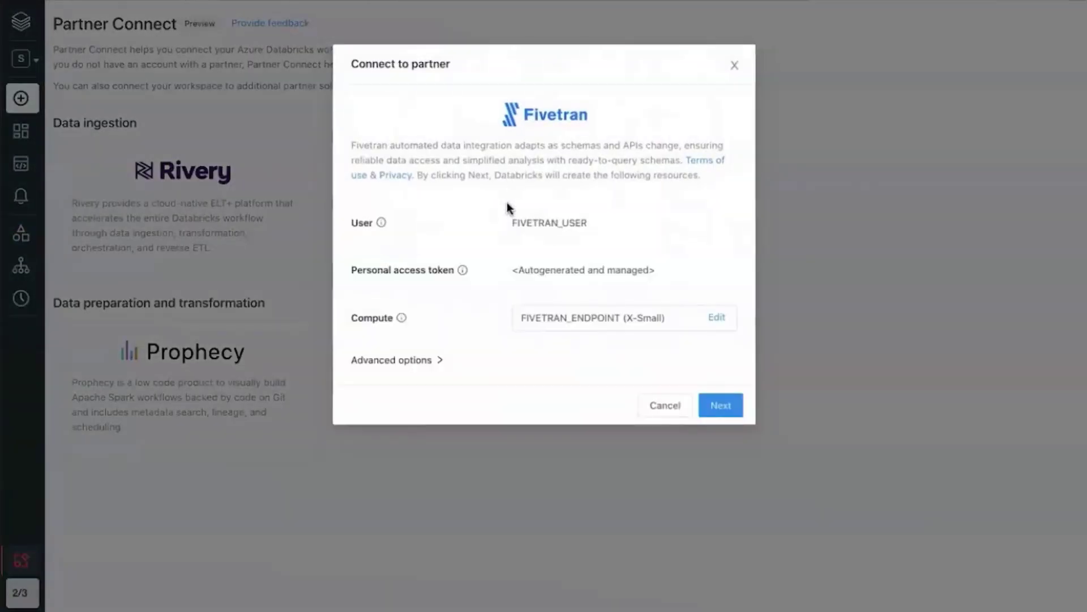
pyautogui.click(583, 549)
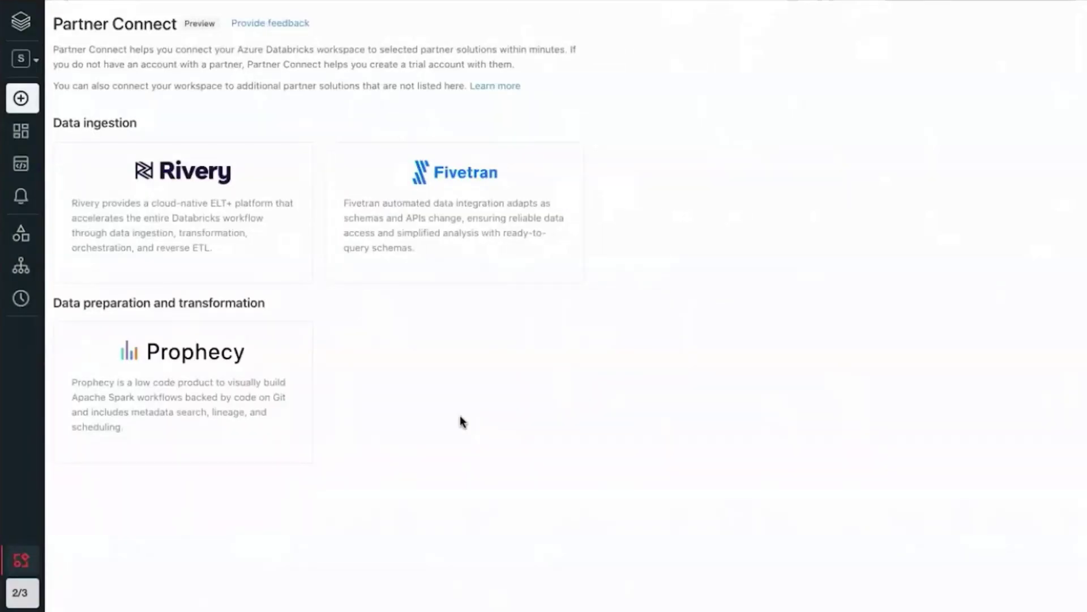
# Step: Open the first sample query from the Get started guide and run it on the Starter Endpoint
pyautogui.click(22, 592)
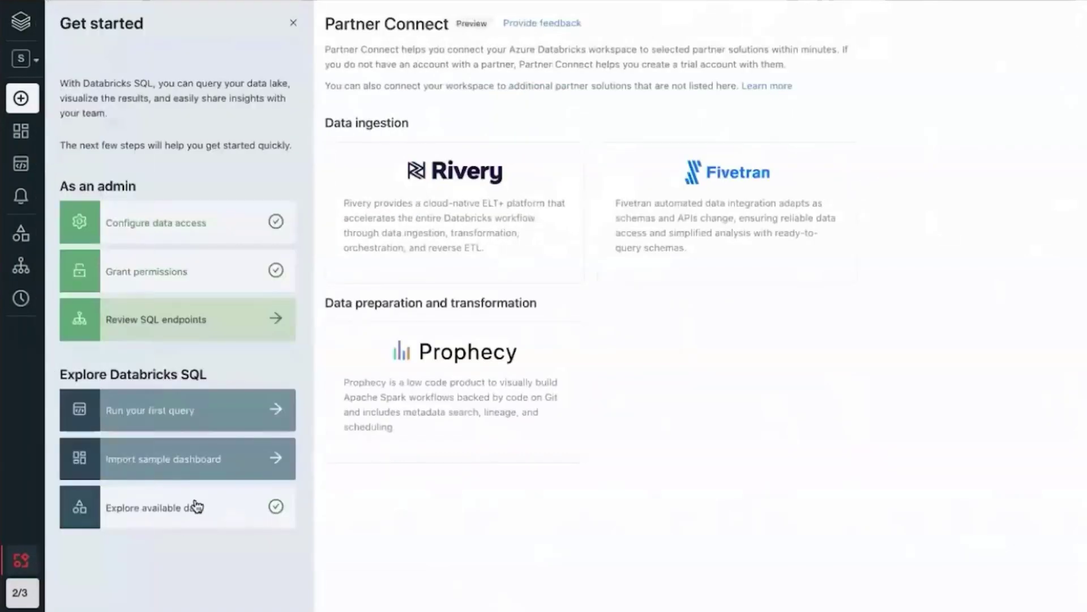
pyautogui.click(178, 420)
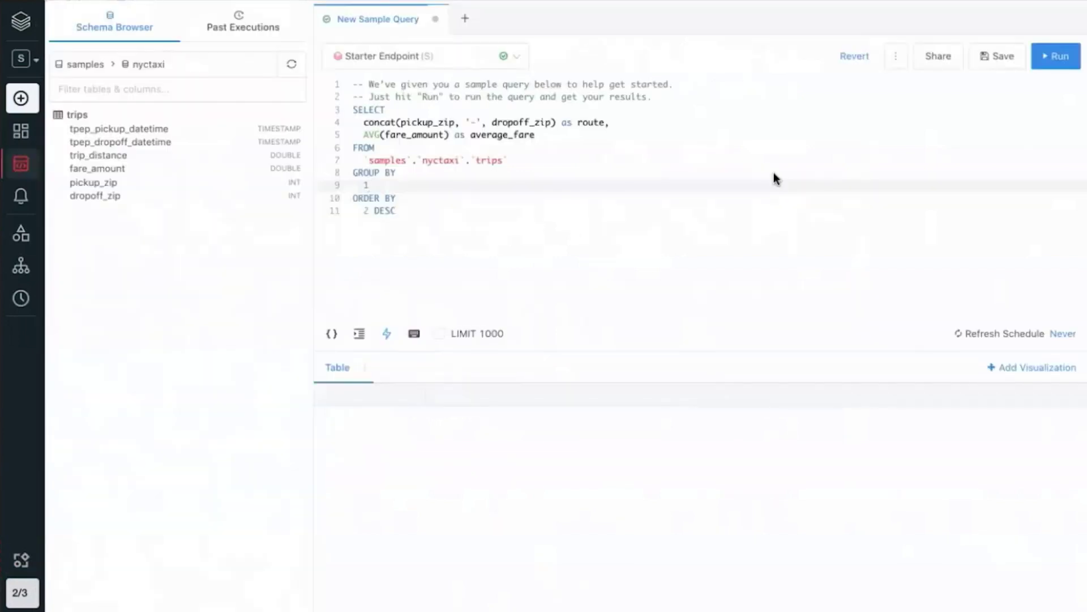
pyautogui.click(835, 256)
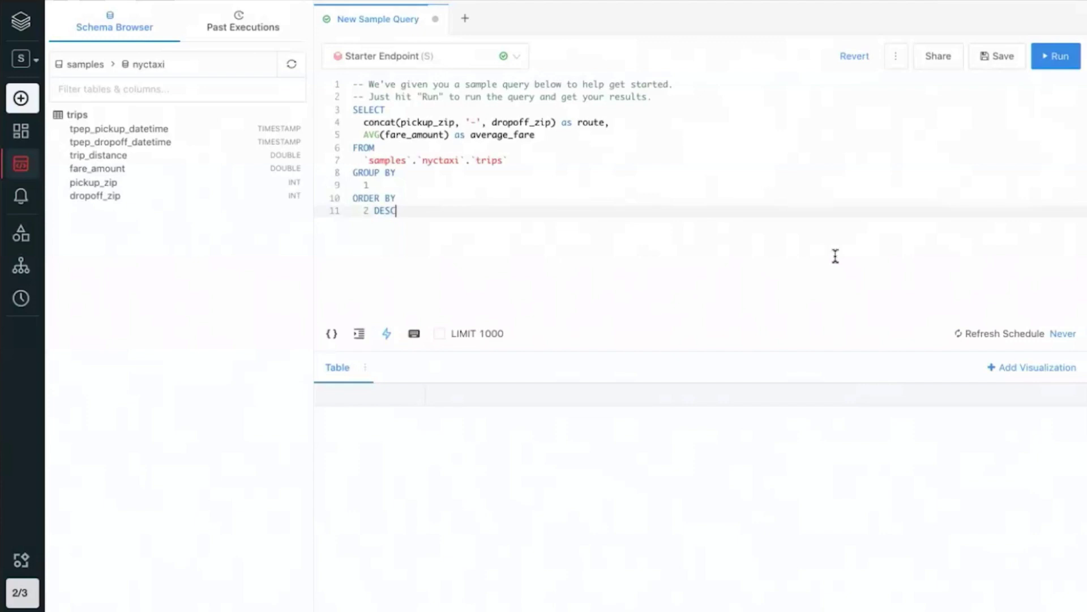
pyautogui.click(1060, 57)
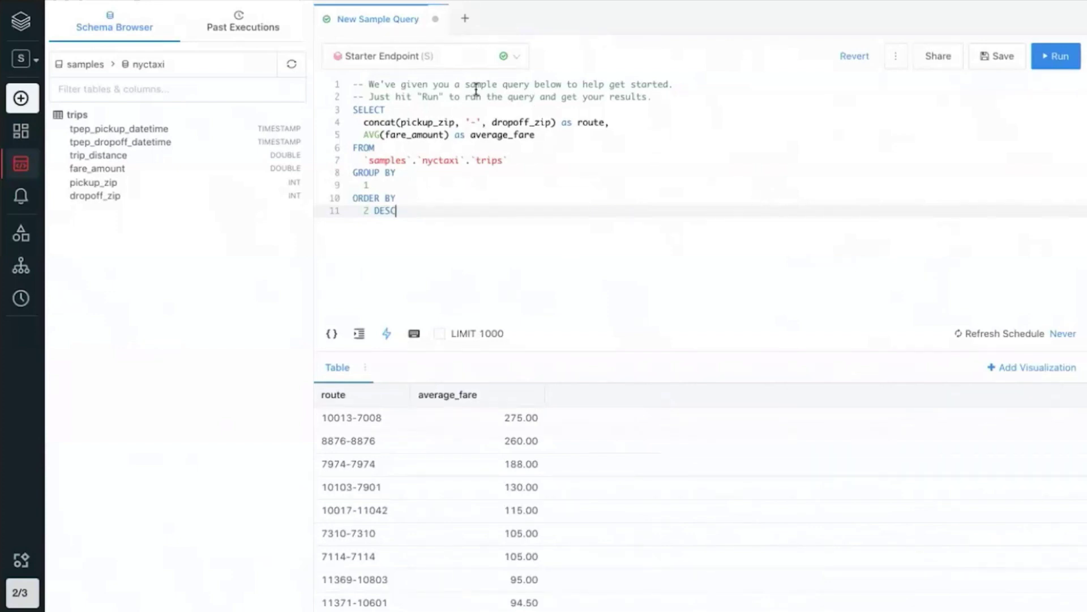
# Step: Pin the nyctaxi trips table, and expand the lineitem and region tables of the tpch database to show their columns
pyautogui.moveTo(258, 118)
pyautogui.click(299, 114)
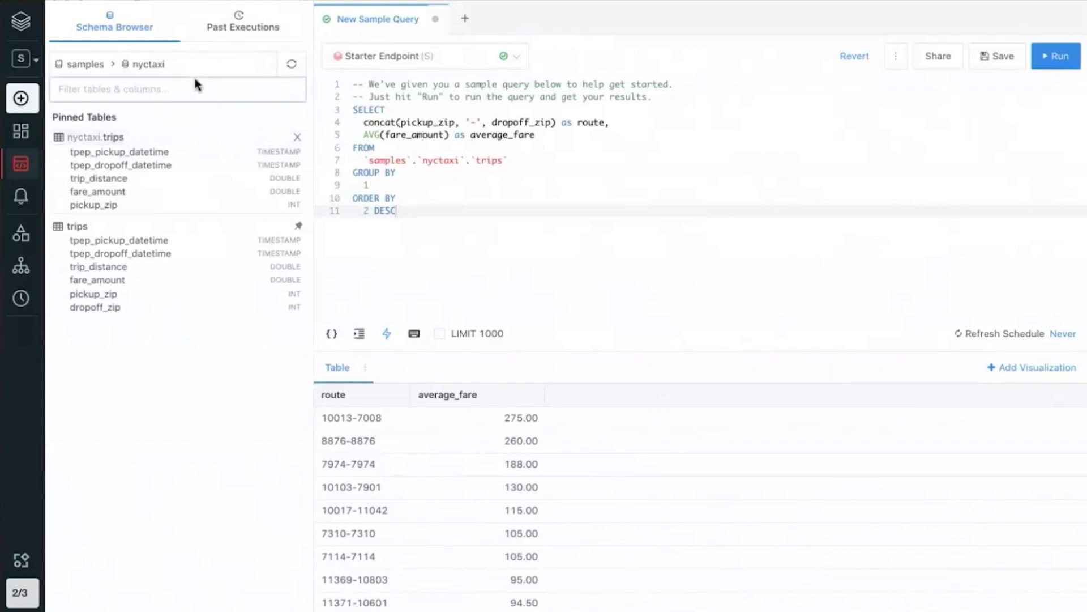
pyautogui.click(165, 67)
pyautogui.click(151, 135)
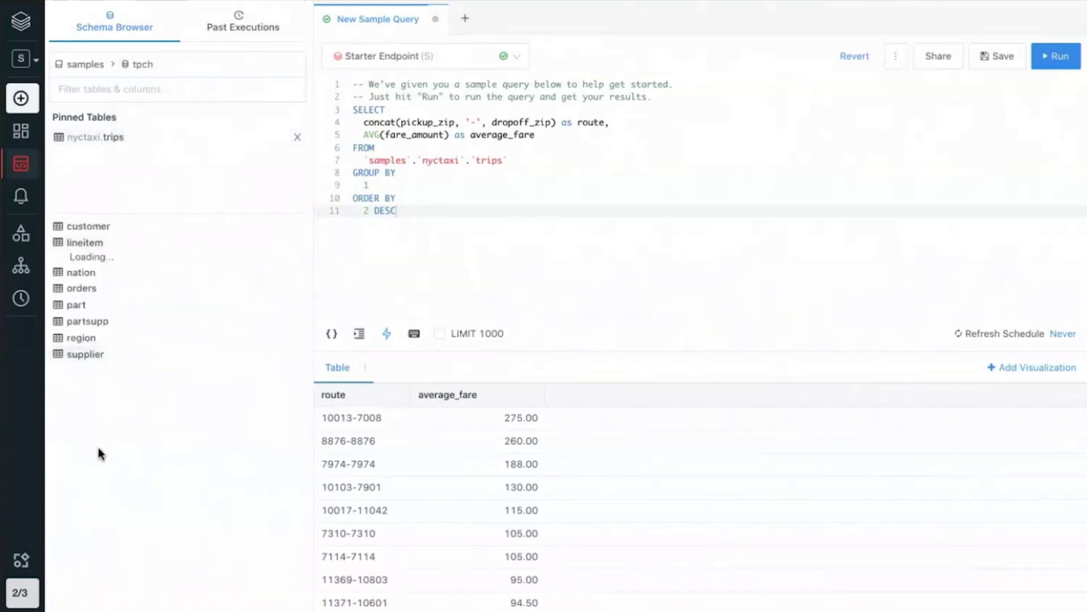
pyautogui.click(123, 342)
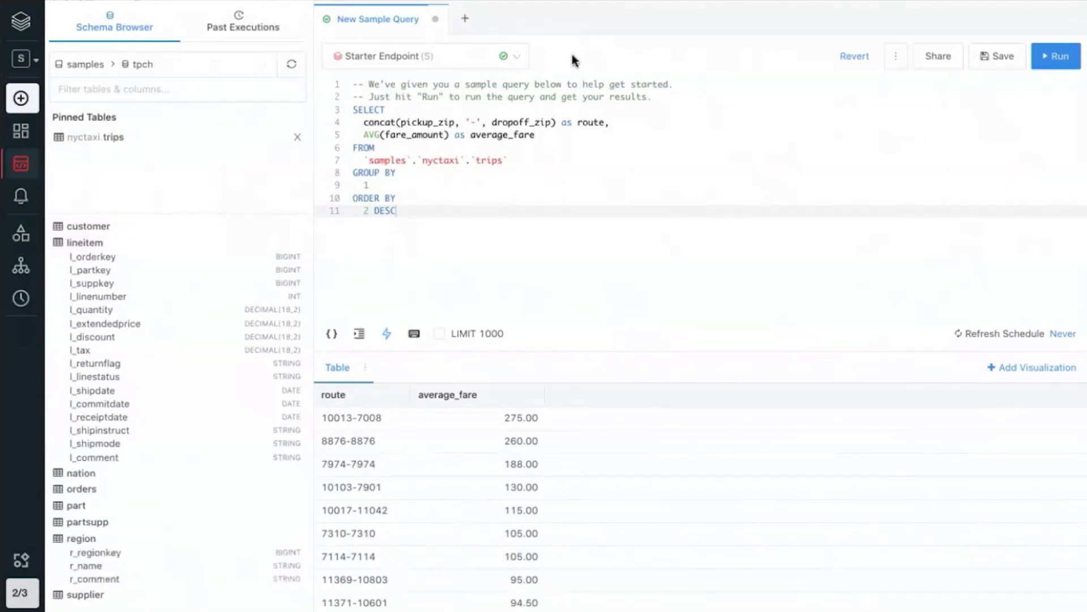
# Step: Check which SQL endpoints are available for the query, keeping the Starter Endpoint selected
pyautogui.click(381, 57)
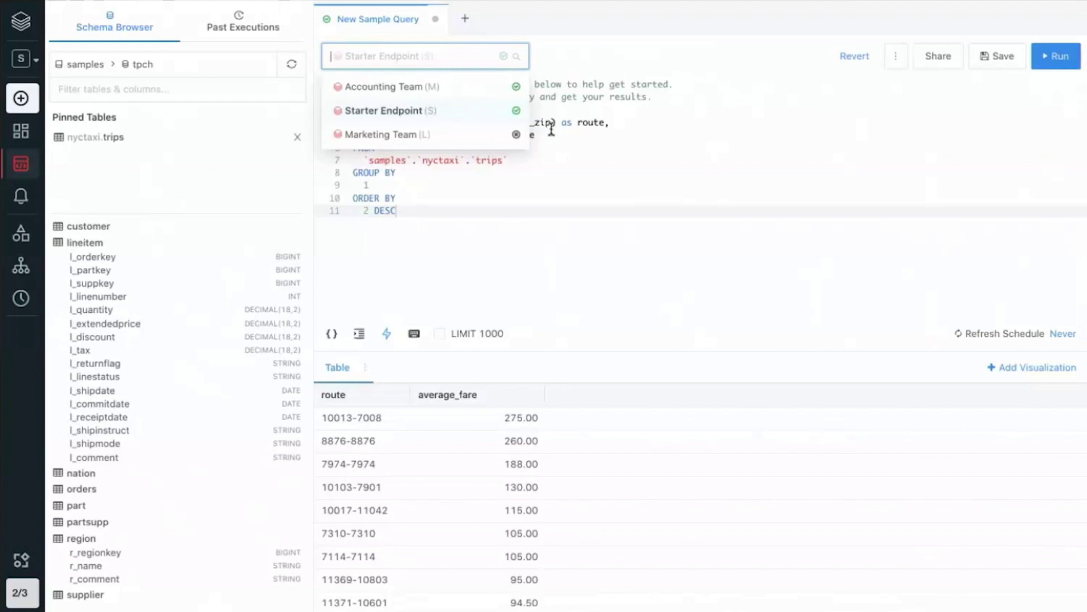
pyautogui.click(660, 162)
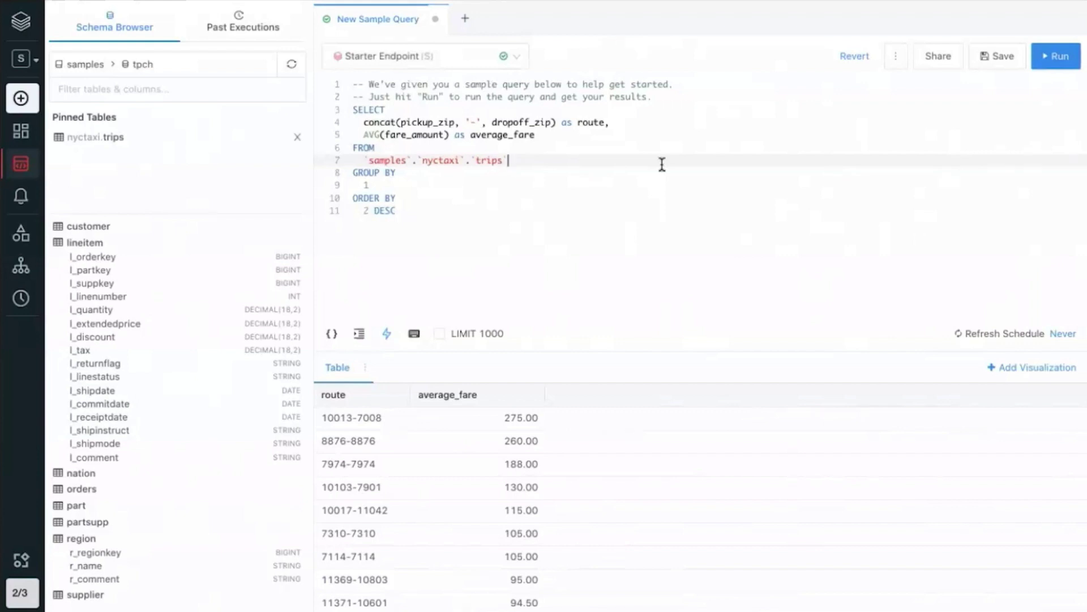
pyautogui.click(680, 200)
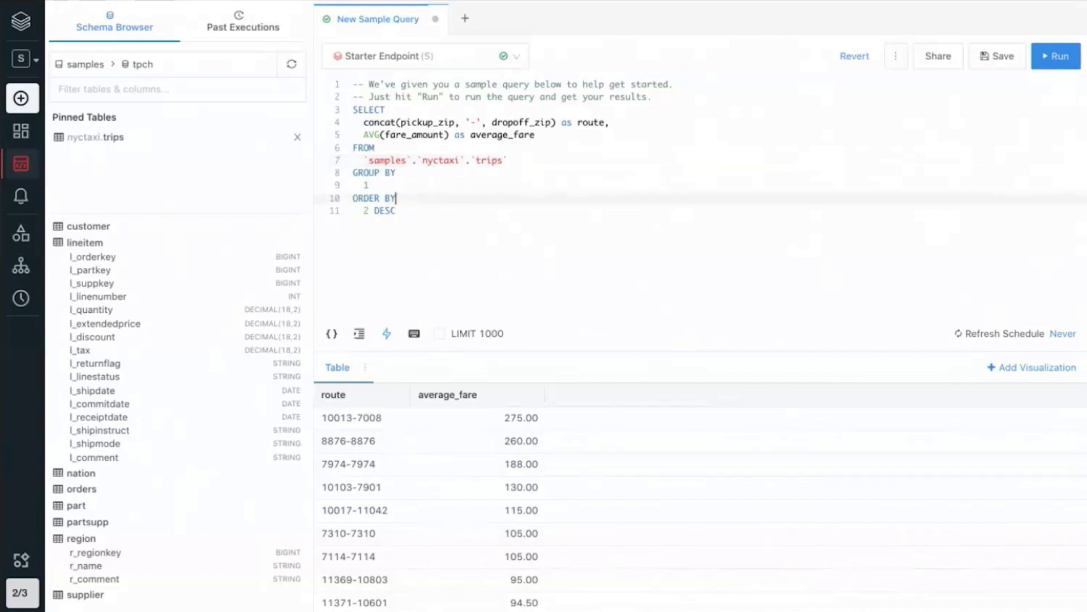
# Step: Review the overview and execution details of the sample query's last run
pyautogui.click(675, 610)
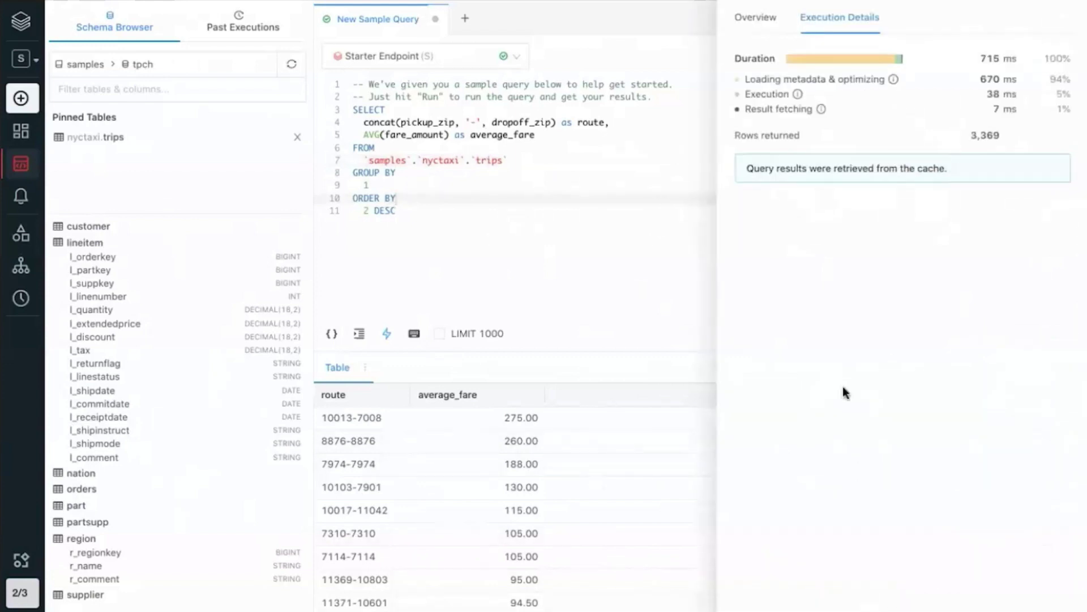
pyautogui.click(761, 22)
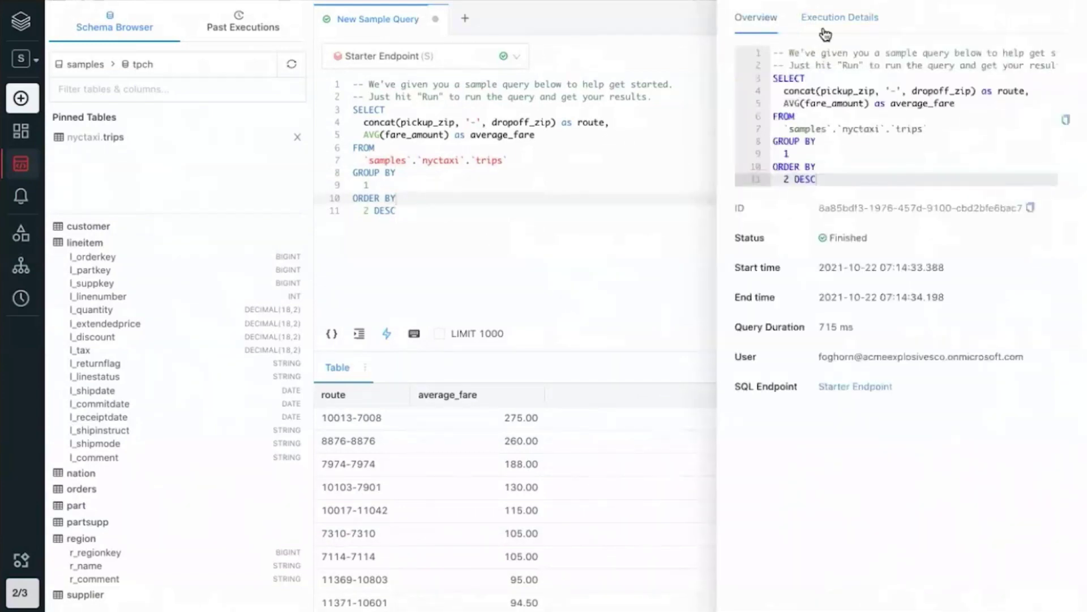
pyautogui.click(840, 19)
pyautogui.click(1072, 5)
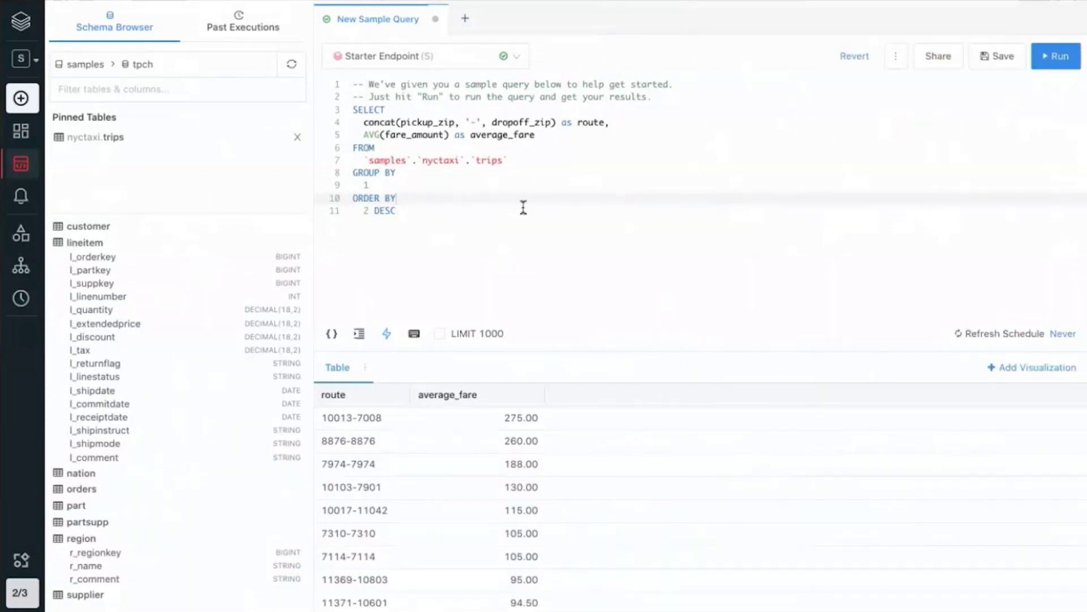
# Step: Inspect an earlier execution of the sample query, return to the current draft, and check the editor's keyboard shortcuts
pyautogui.click(237, 30)
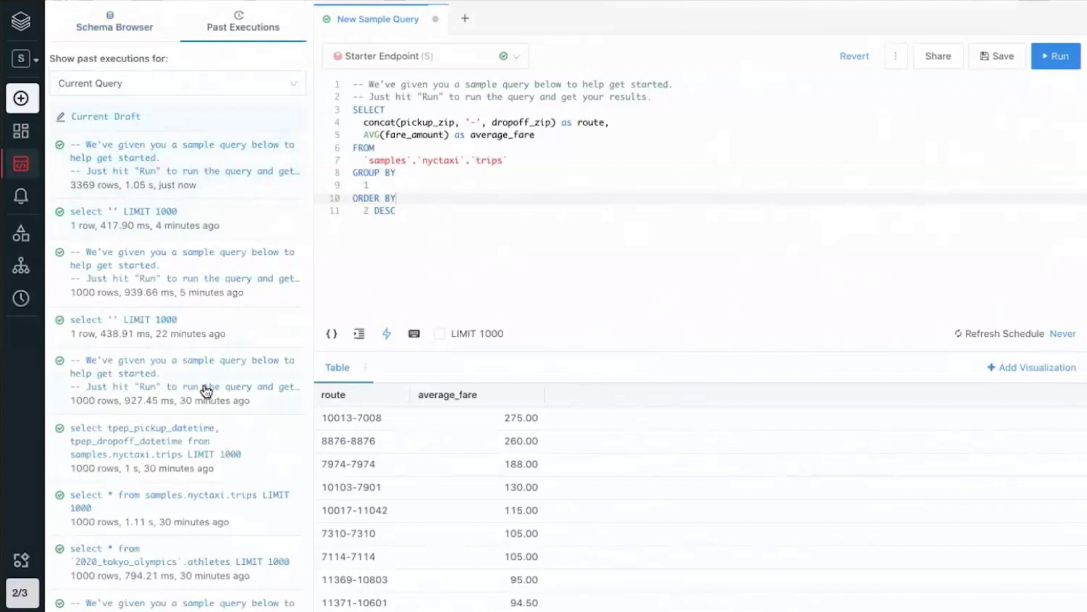
pyautogui.click(209, 300)
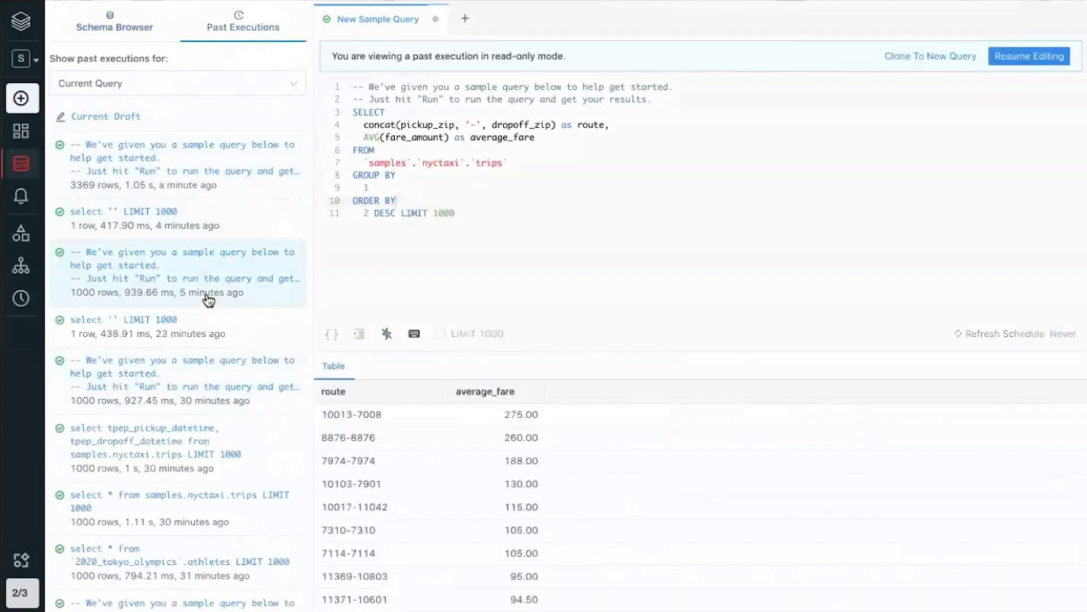
pyautogui.click(163, 119)
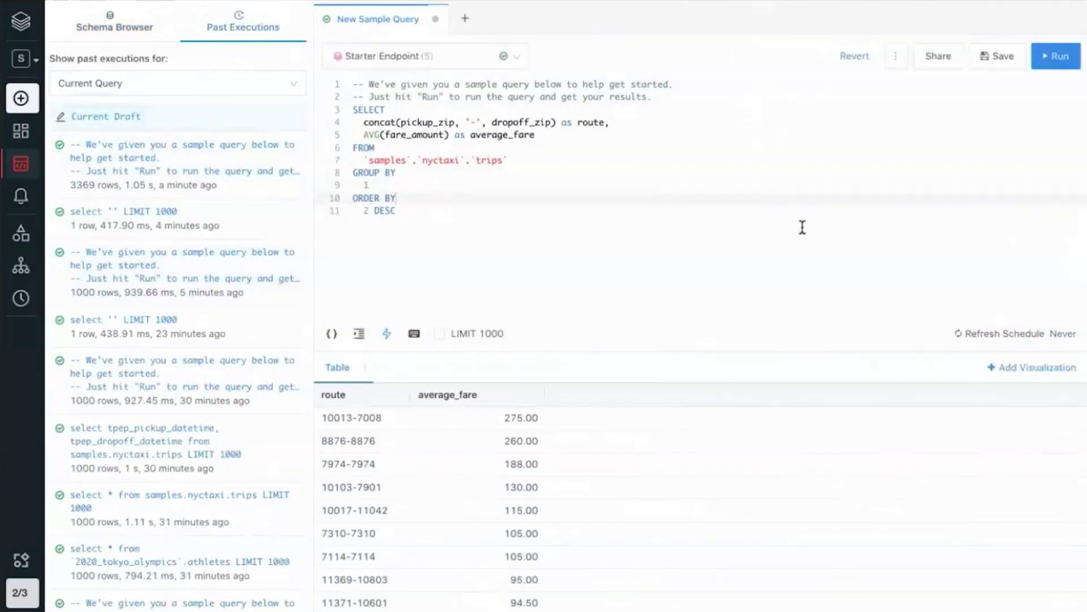
pyautogui.click(415, 333)
pyautogui.click(811, 304)
# Step: Add a visualization to the query results and set its type to Scatter
pyautogui.click(1055, 369)
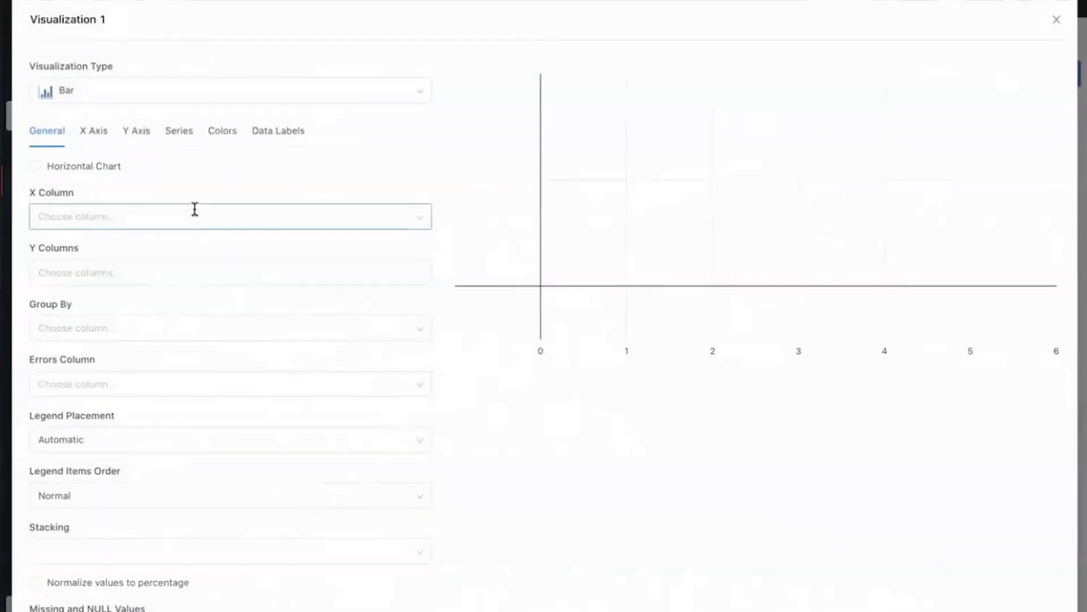
pyautogui.click(219, 93)
pyautogui.write('sc')
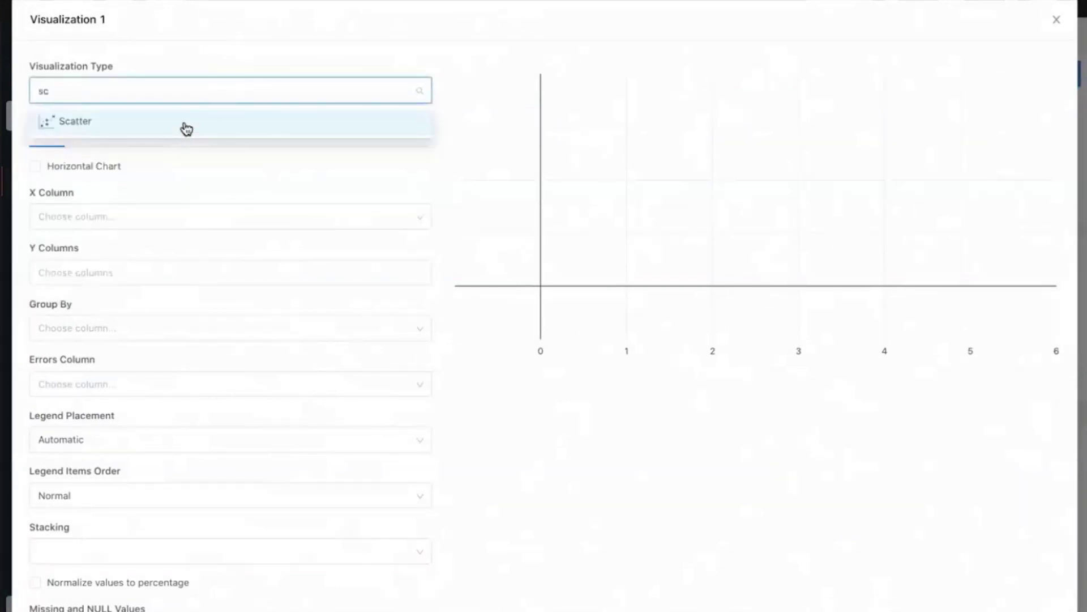
pyautogui.click(185, 122)
# Step: Set route as the scatter chart's X column and average_fare as its Y column, and save the visualization
pyautogui.click(165, 196)
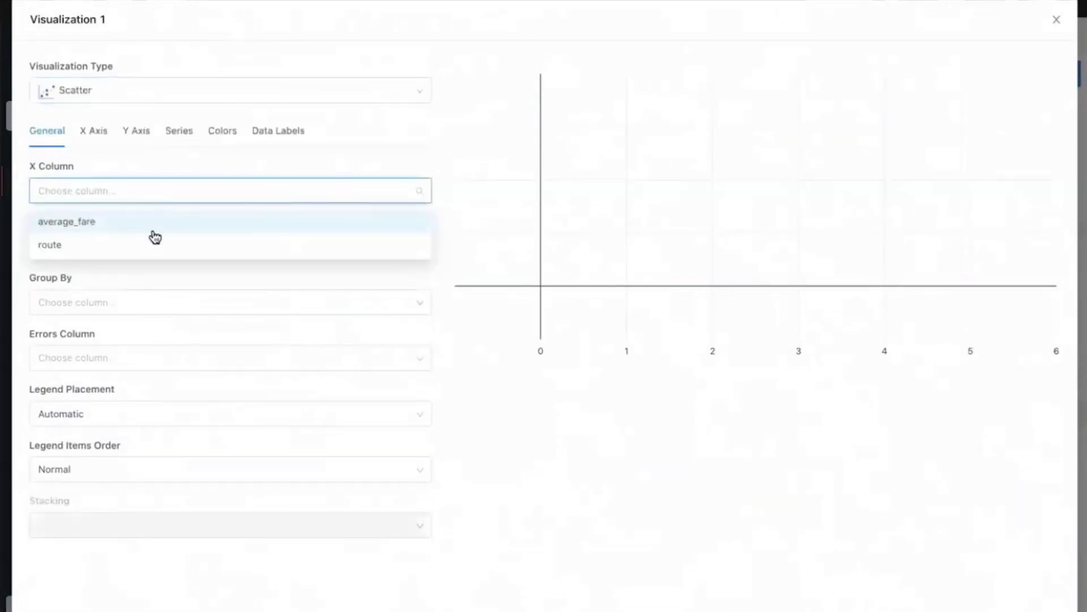
pyautogui.click(146, 252)
pyautogui.click(154, 249)
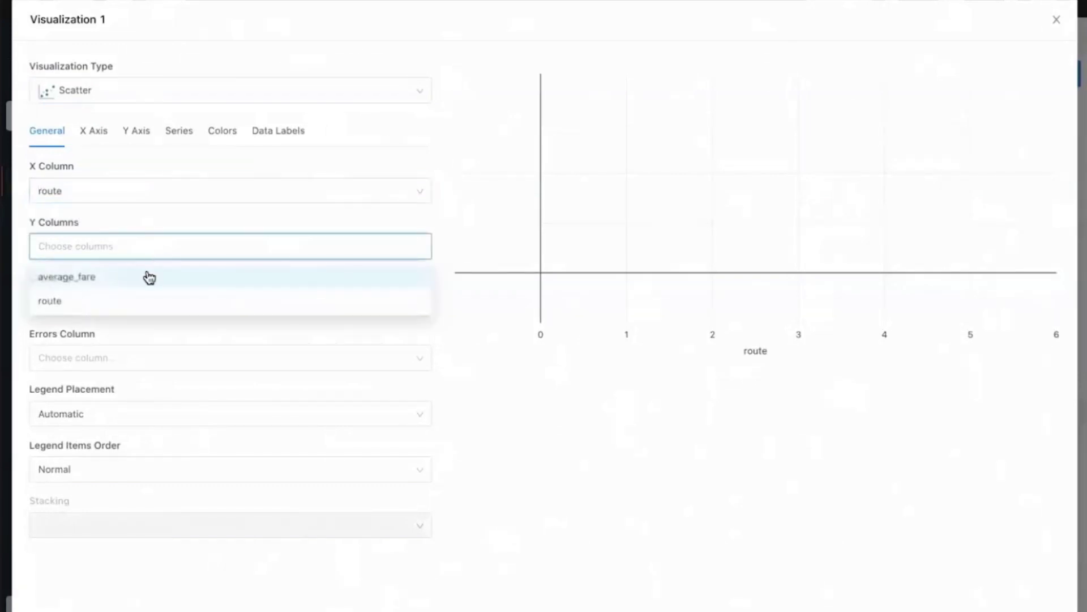
pyautogui.click(152, 288)
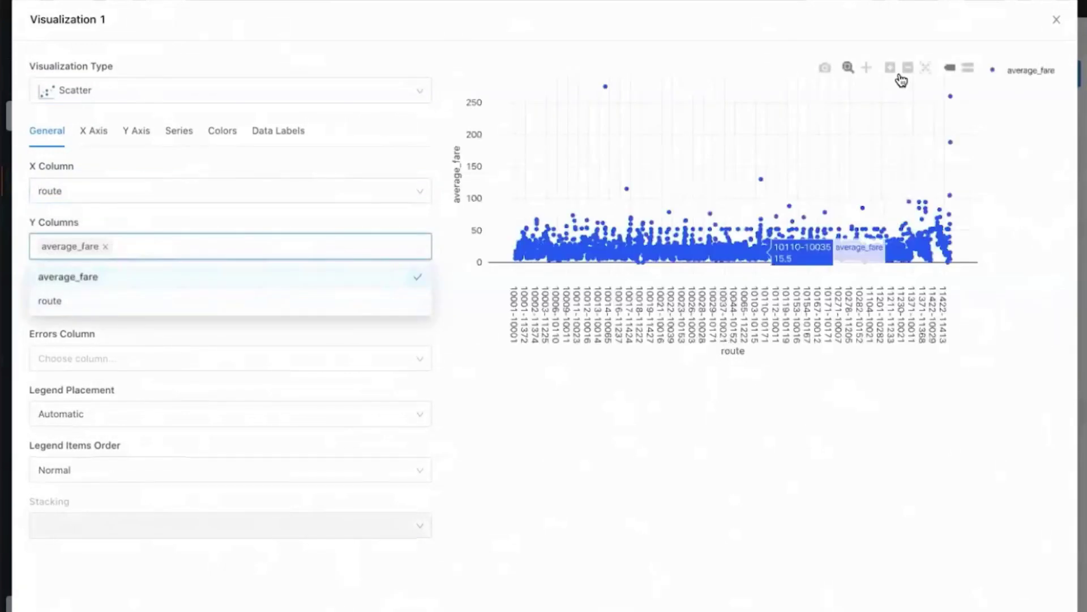
pyautogui.click(1032, 595)
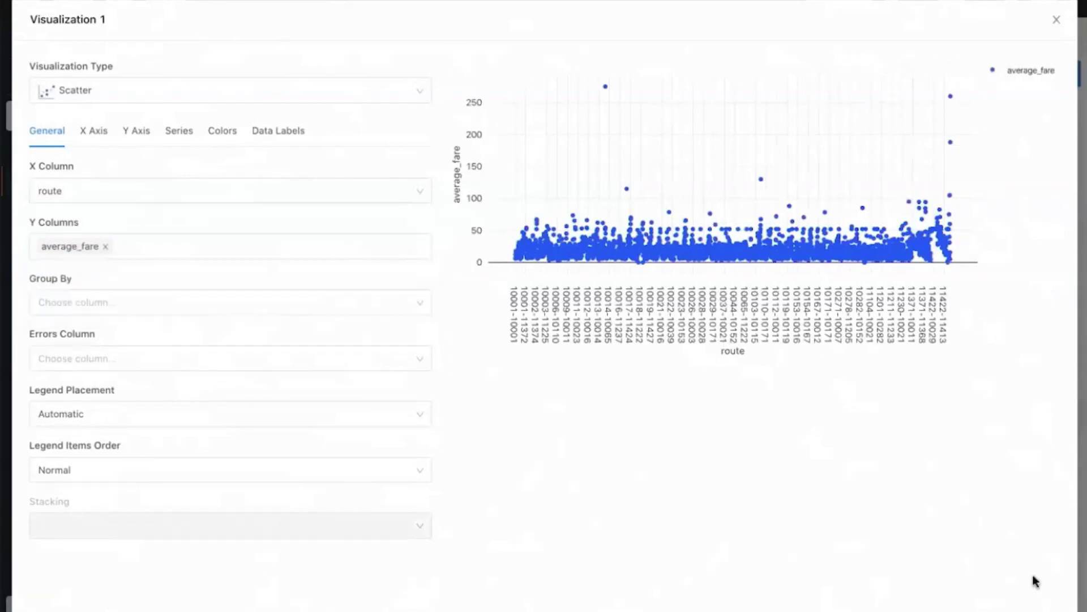
pyautogui.press('Escape')
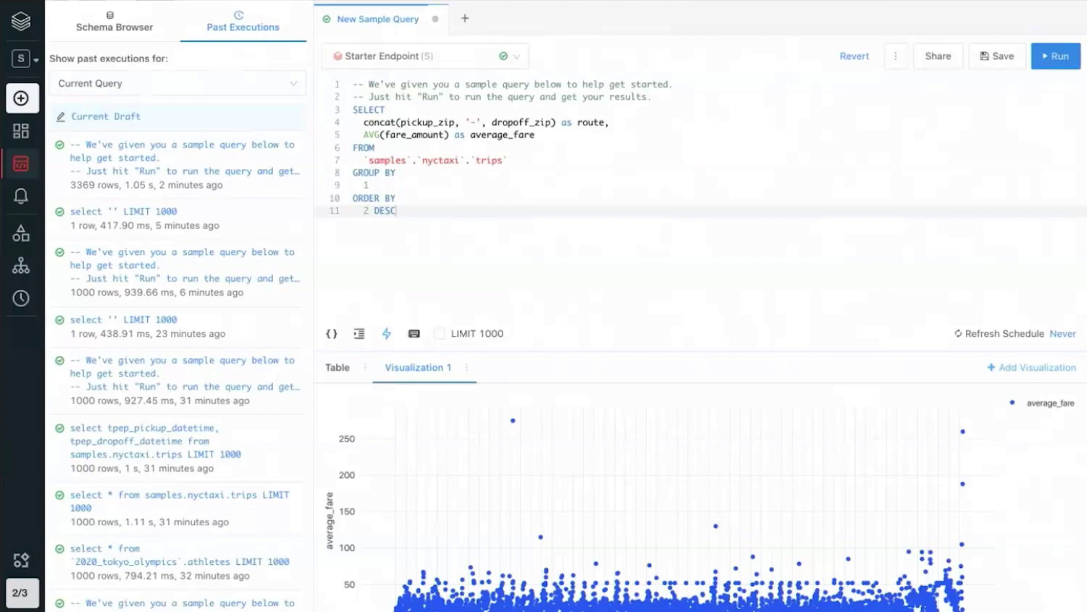
# Step: Open the sample dashboard gallery from the getting-started guide and import the NYC Taxi Trip Analysis dashboard
pyautogui.click(20, 592)
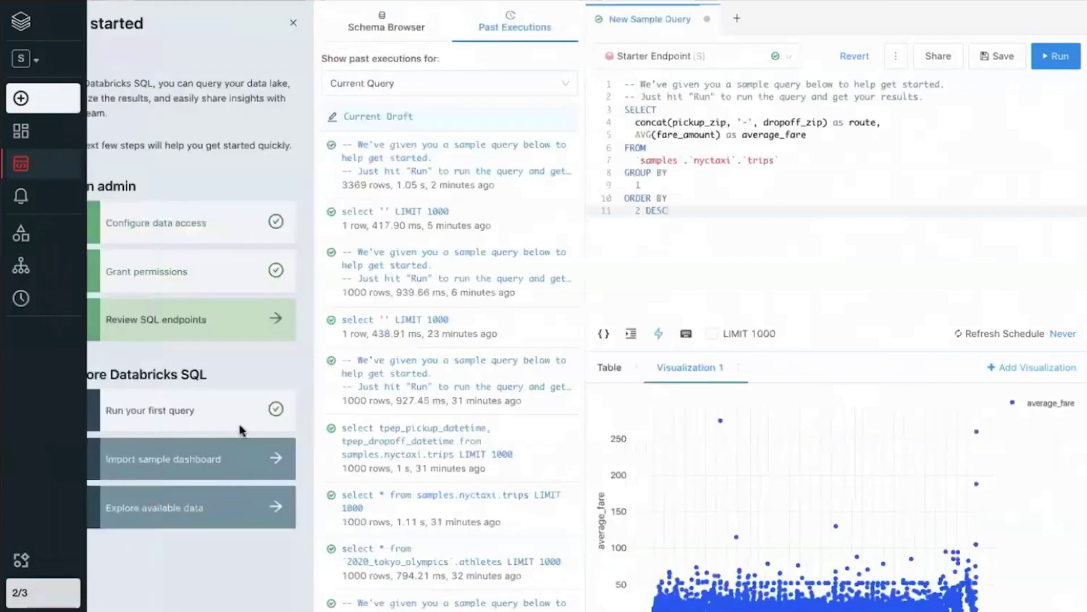
pyautogui.click(189, 458)
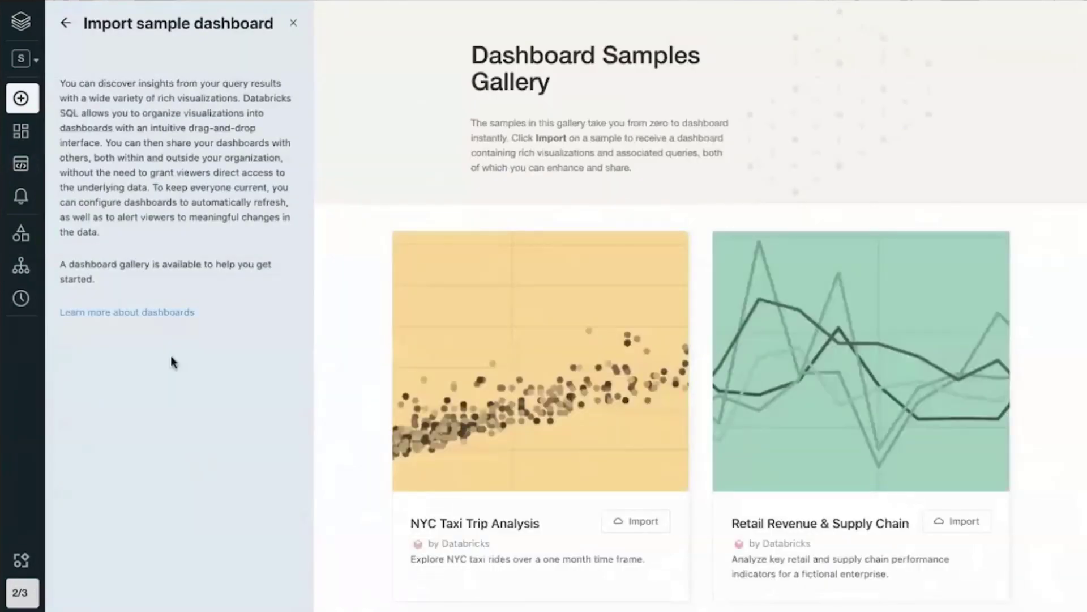
pyautogui.click(292, 23)
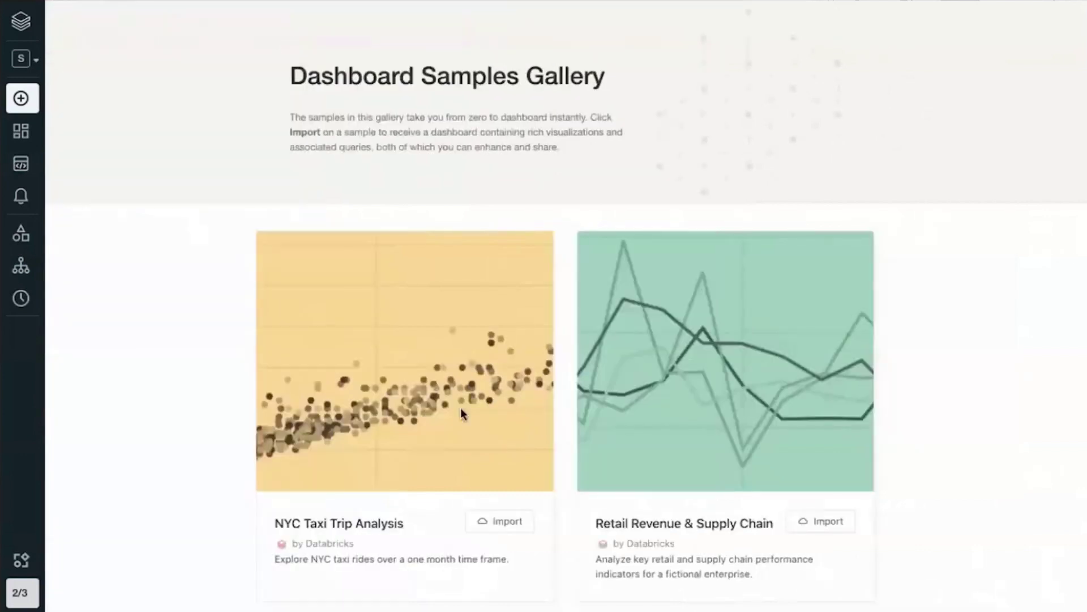
pyautogui.click(499, 523)
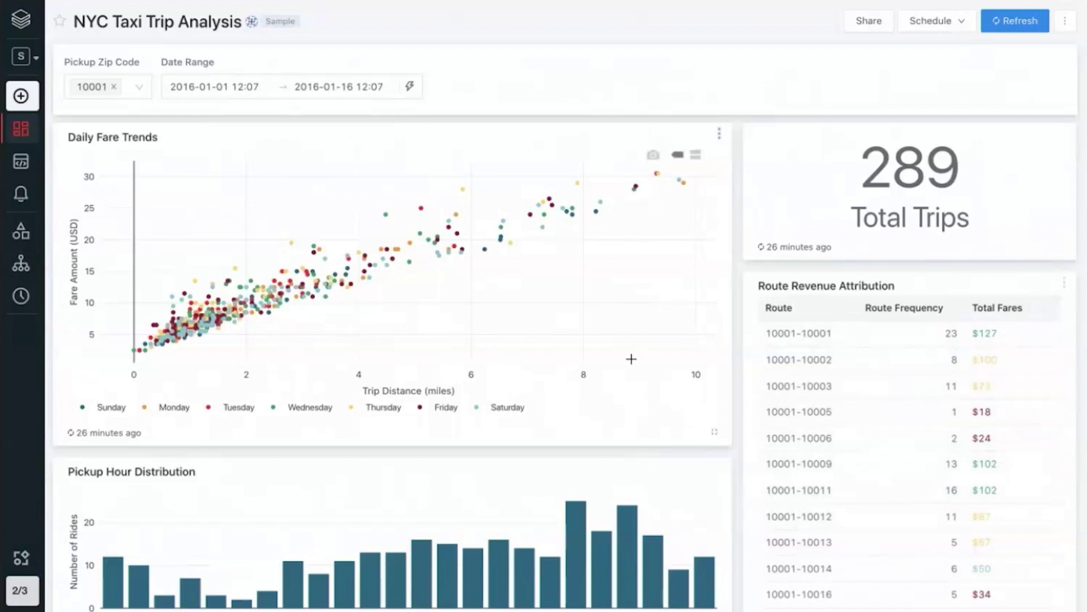
# Step: Review the available pickup zip codes and the charts on the NYC Taxi Trip Analysis dashboard
pyautogui.click(142, 83)
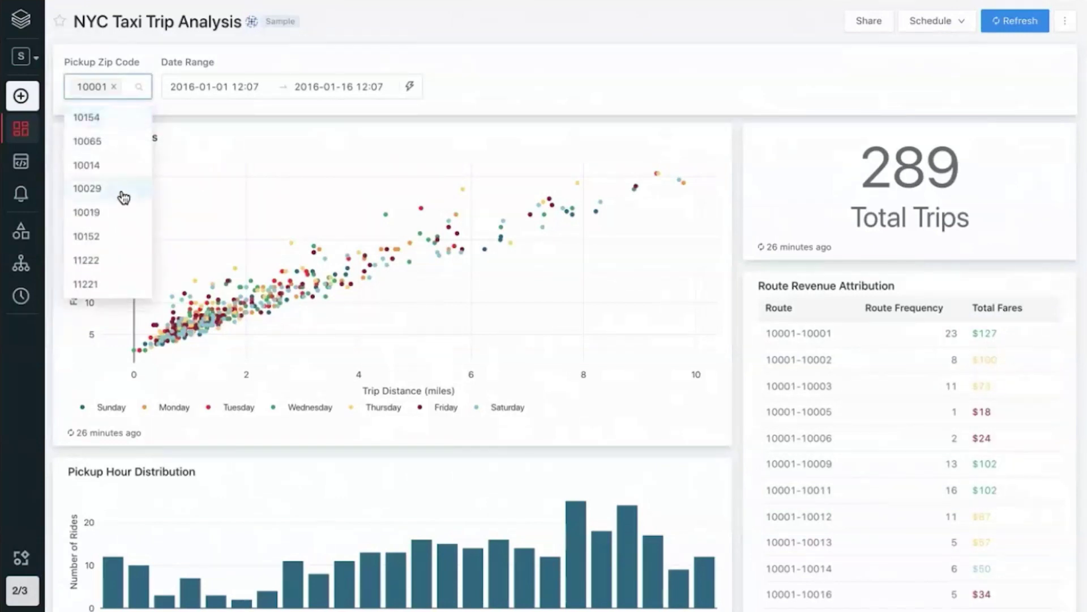
pyautogui.click(241, 66)
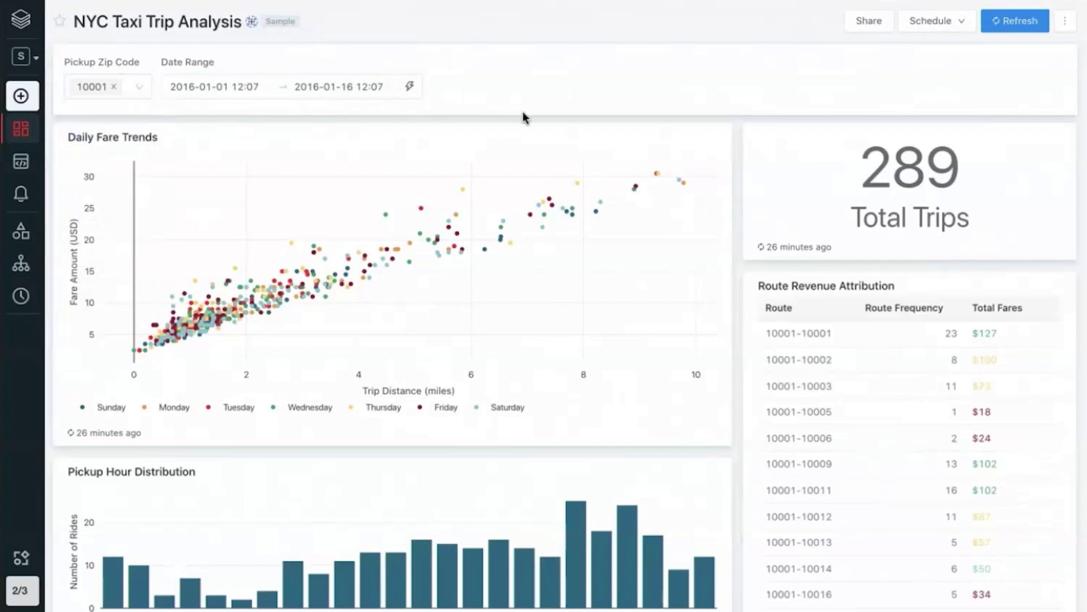
pyautogui.scroll(-1, 716, 251)
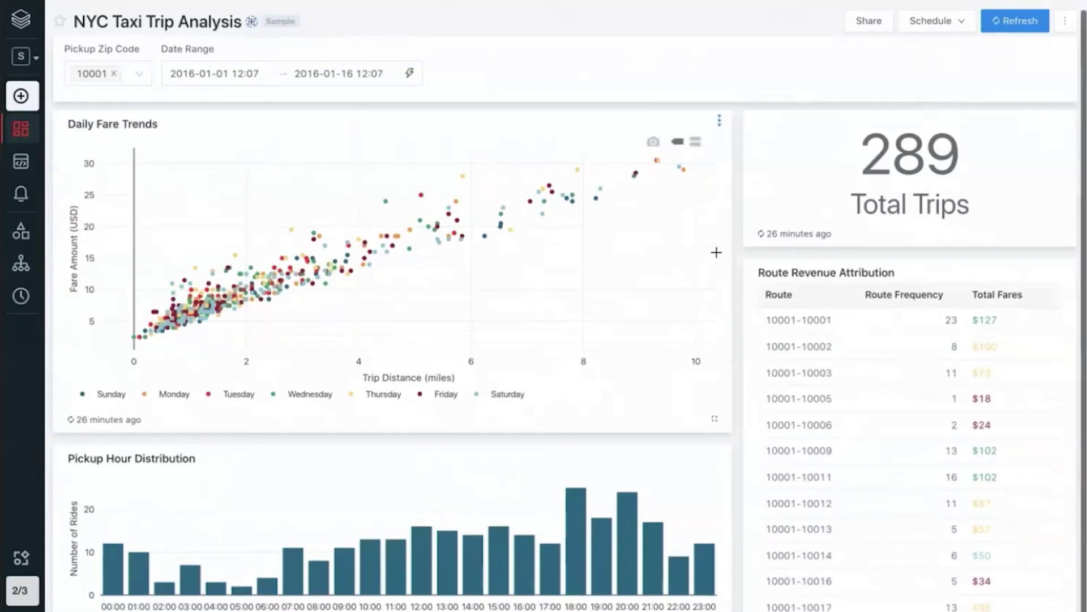
pyautogui.scroll(1, 716, 252)
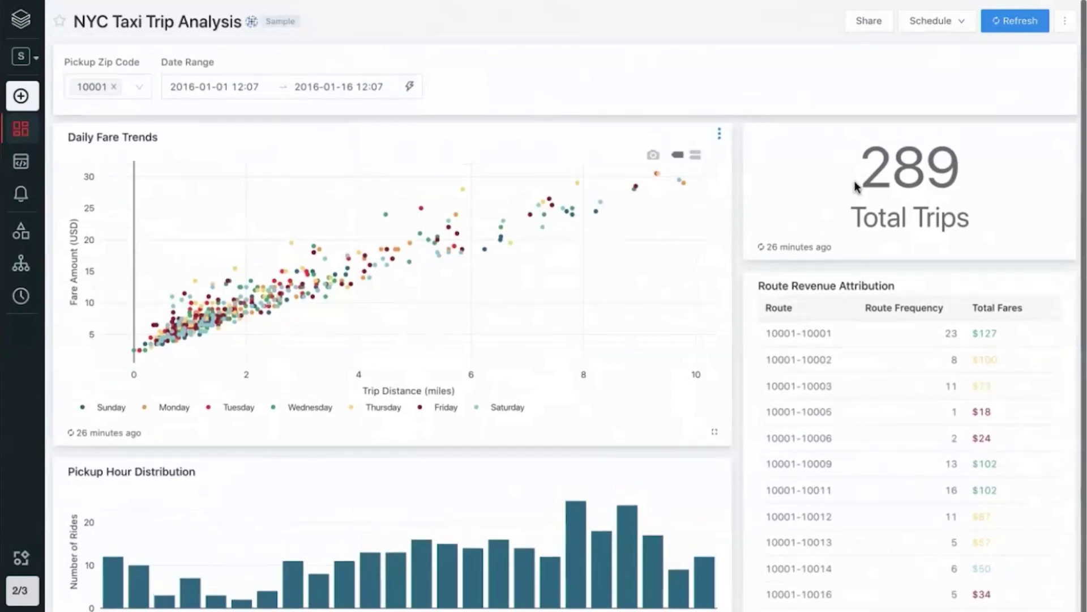
# Step: Create an alert on the Total Trips query for total_trips > 300, notifying just once with the default template
pyautogui.moveTo(901, 189)
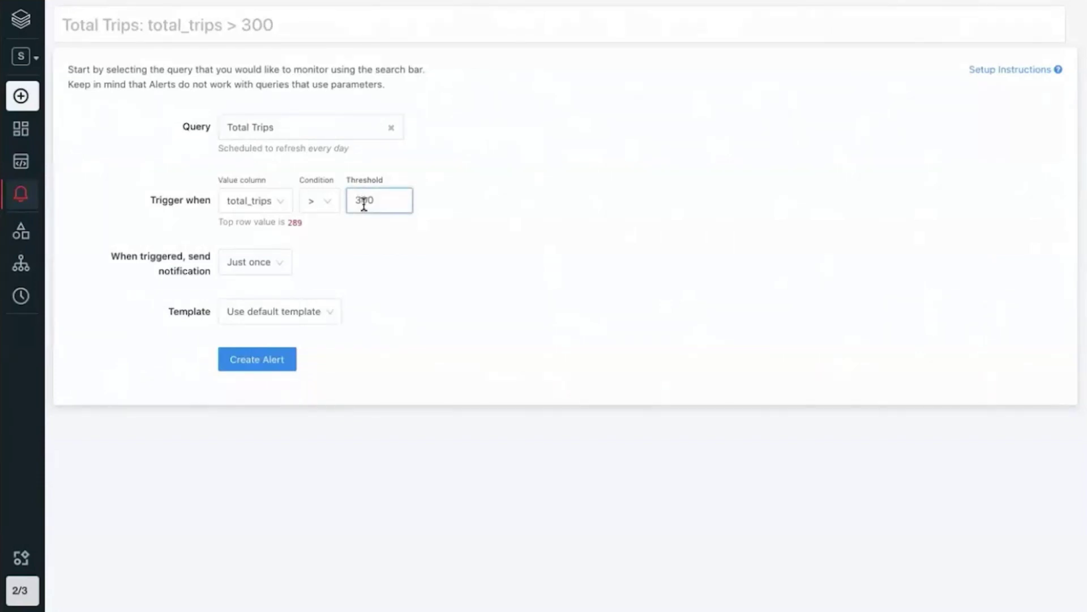
pyautogui.click(391, 273)
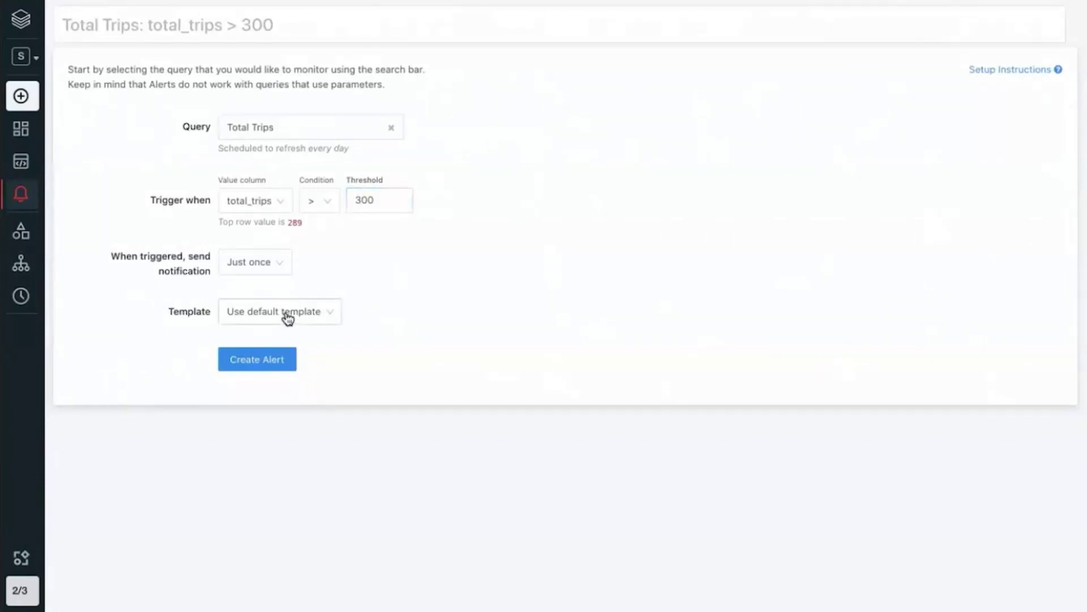
pyautogui.click(272, 366)
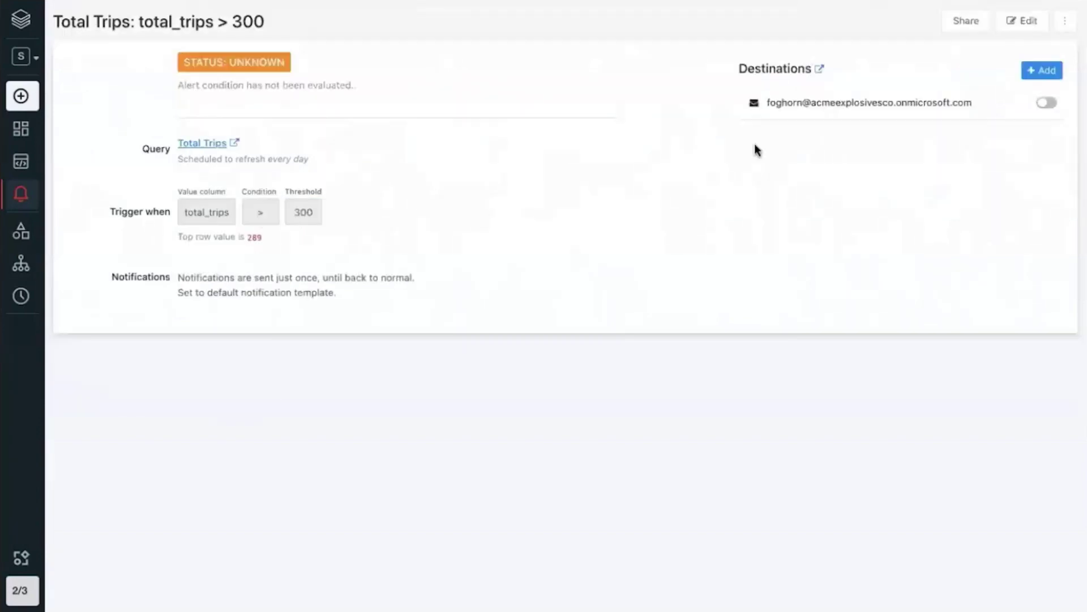
# Step: Enable the alert's e-mail destination and add Data Analytics Team Slack as another destination
pyautogui.click(1049, 74)
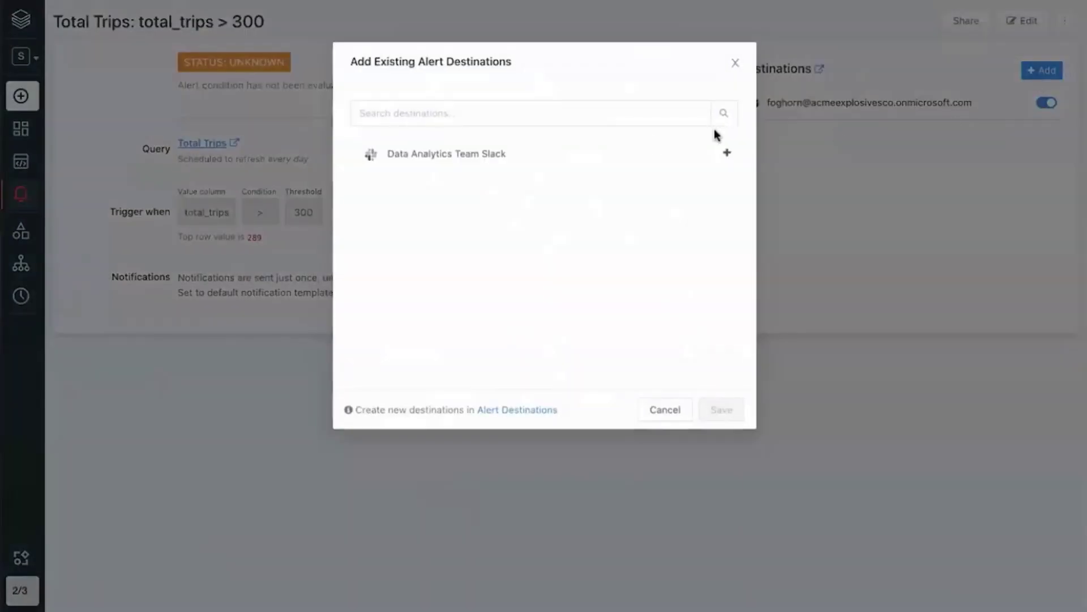
pyautogui.click(619, 153)
pyautogui.click(697, 415)
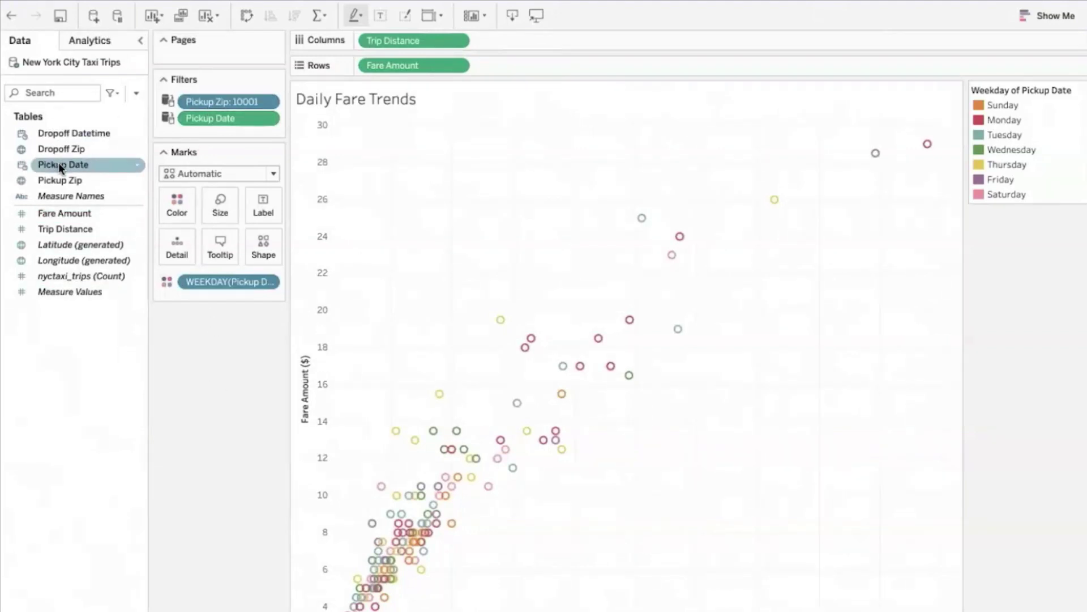
# Step: In Tableau, add Dropoff Zip to the rows of Daily Fare Trends ahead of Fare Amount and examine the fares per dropoff zip
pyautogui.moveTo(62, 151); pyautogui.dragTo(375, 66)
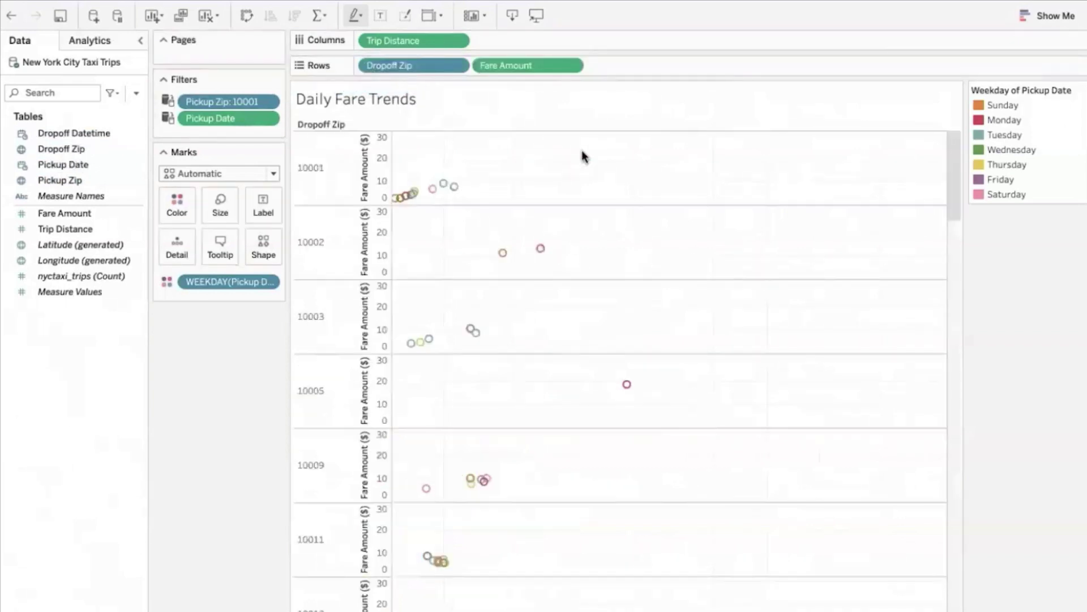
pyautogui.moveTo(413, 206)
pyautogui.scroll(-10, 462, 282)
pyautogui.scroll(-3, 461, 281)
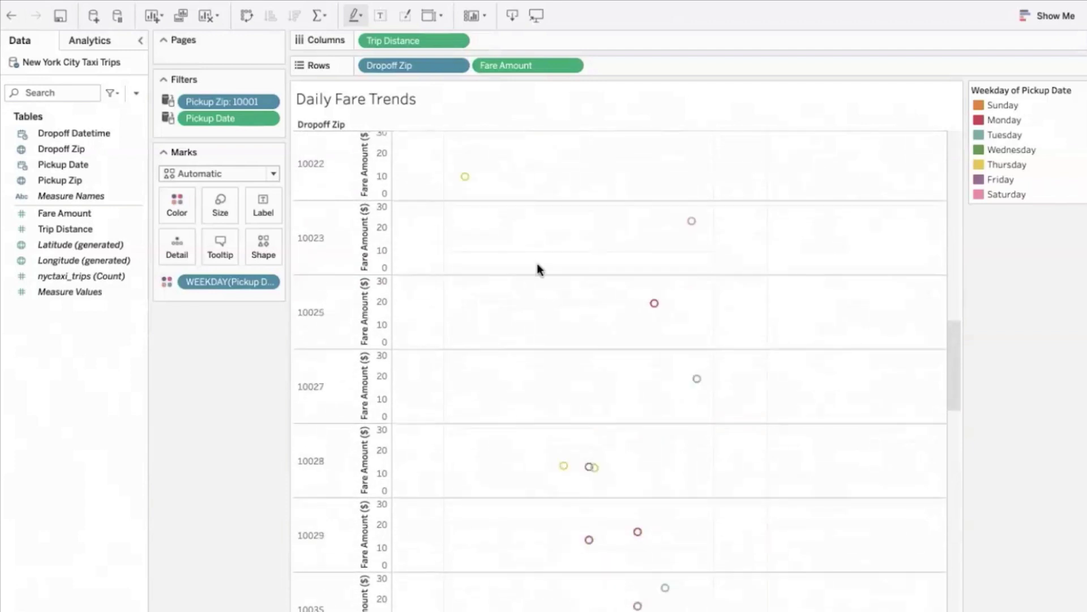
pyautogui.moveTo(694, 227)
pyautogui.moveTo(700, 384)
pyautogui.scroll(15, 702, 386)
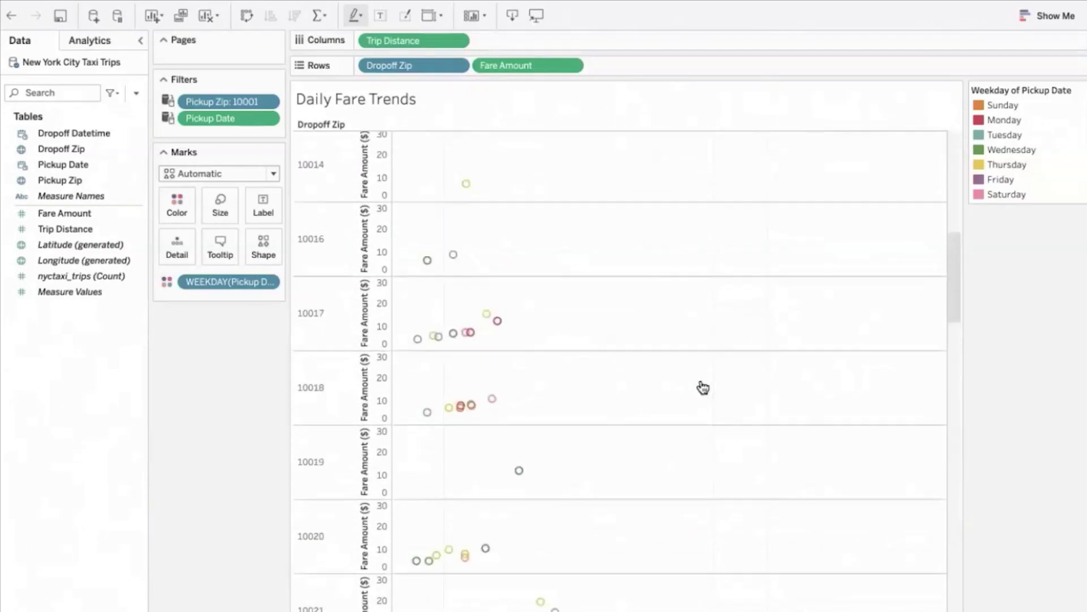